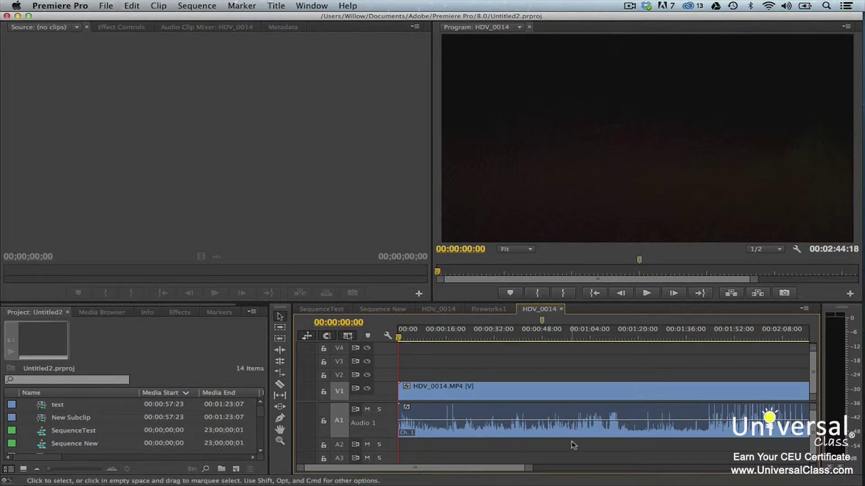
- Move the playhead in the HDV_0014 sequence to 00:01:37:03
scroll(572, 445, down, 5)
scroll(573, 444, down, 10)
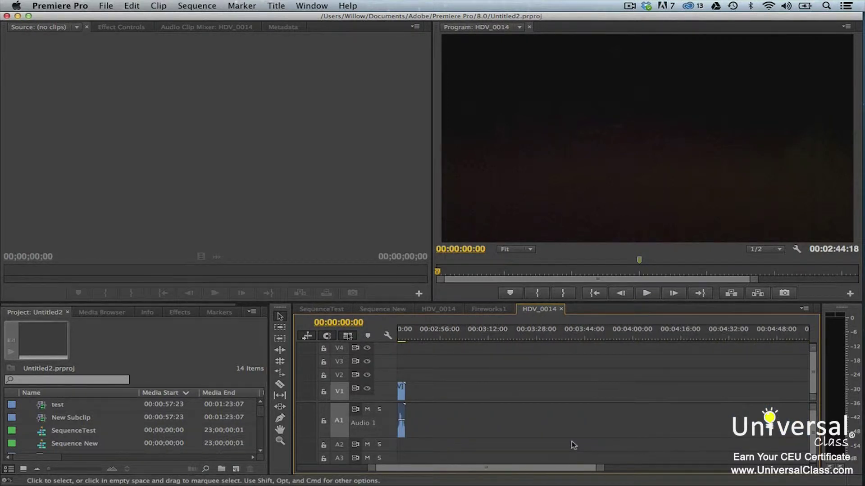
scroll(573, 445, up, 13)
scroll(574, 445, down, 3)
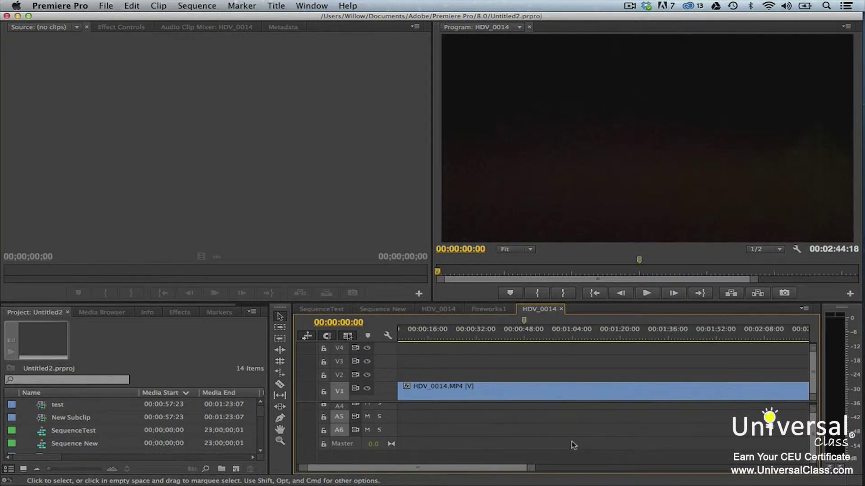
scroll(574, 446, up, 5)
drag(479, 338, 673, 331)
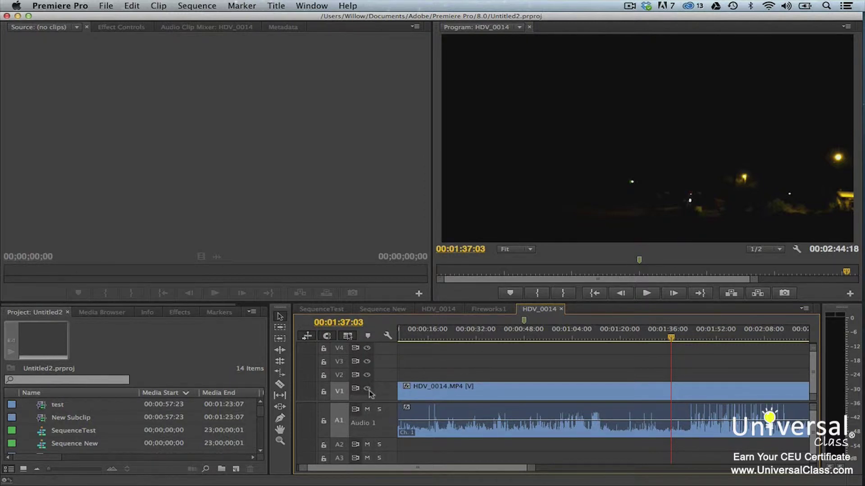
- Hide video track V1 and show it again, and mute and unmute audio track A1
click(367, 389)
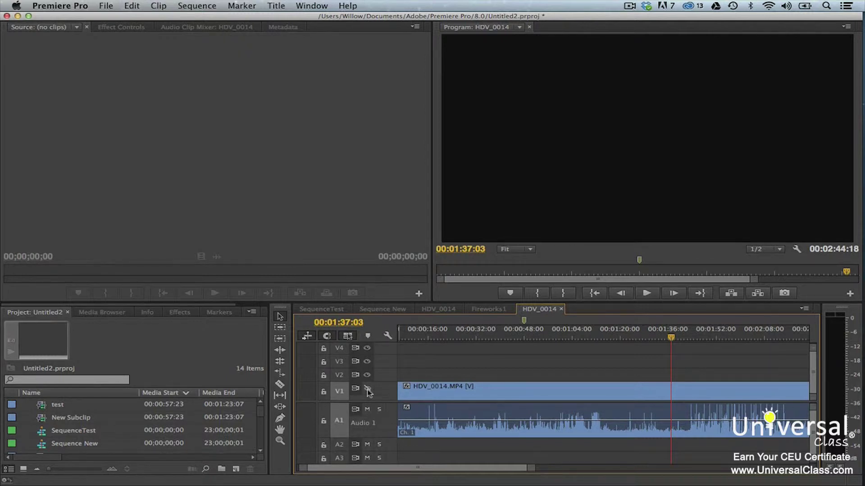
click(368, 390)
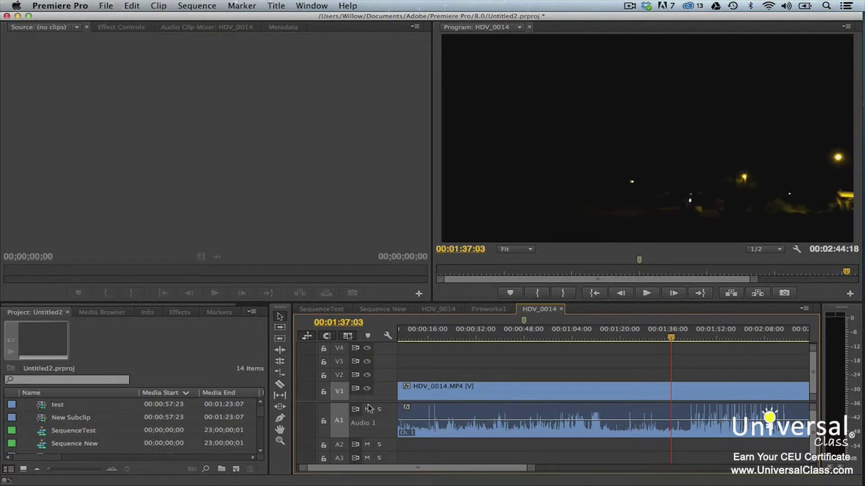
click(368, 409)
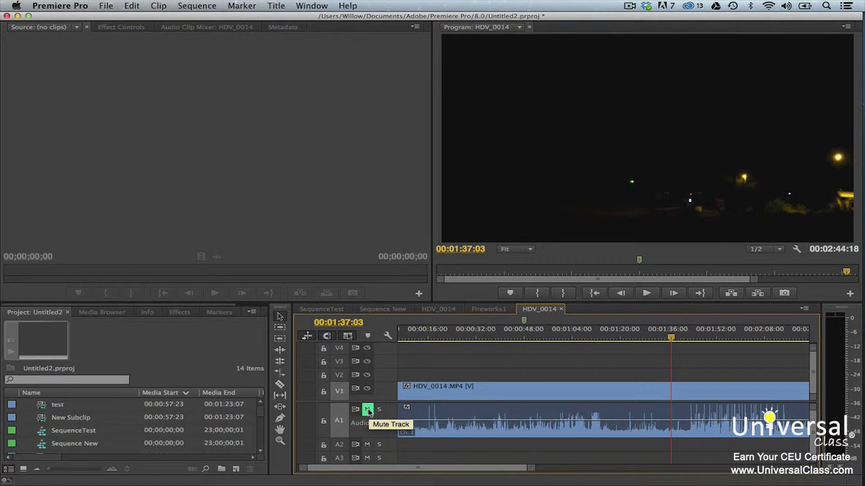
click(368, 410)
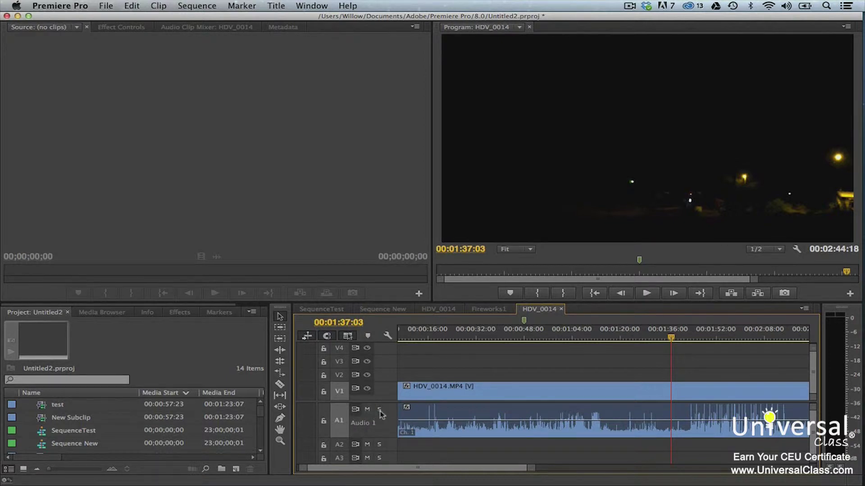
click(379, 411)
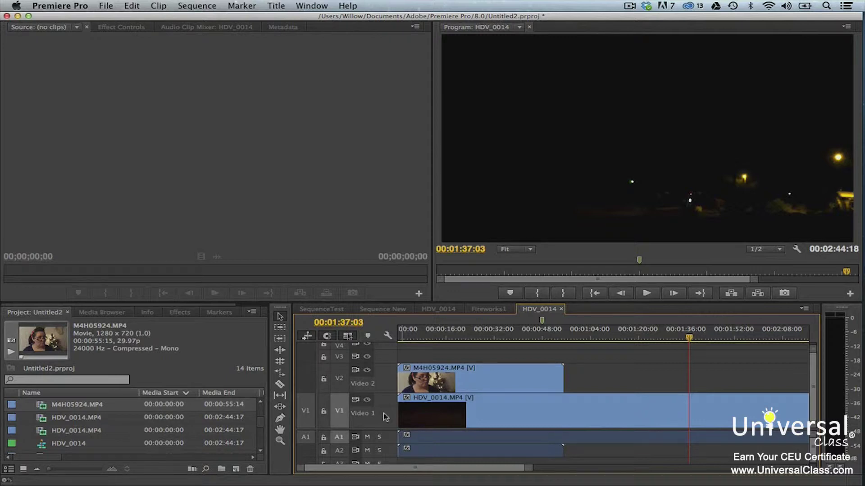
- Lock video track V2 and unlock it again
click(354, 371)
click(324, 380)
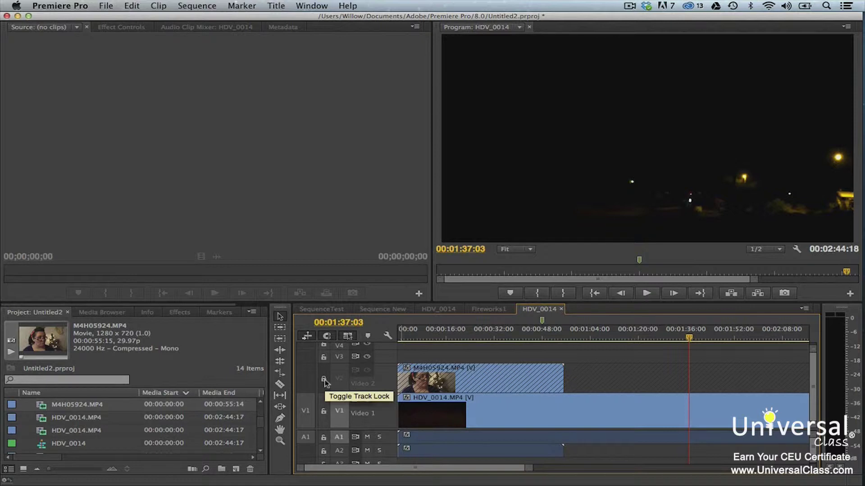
click(324, 380)
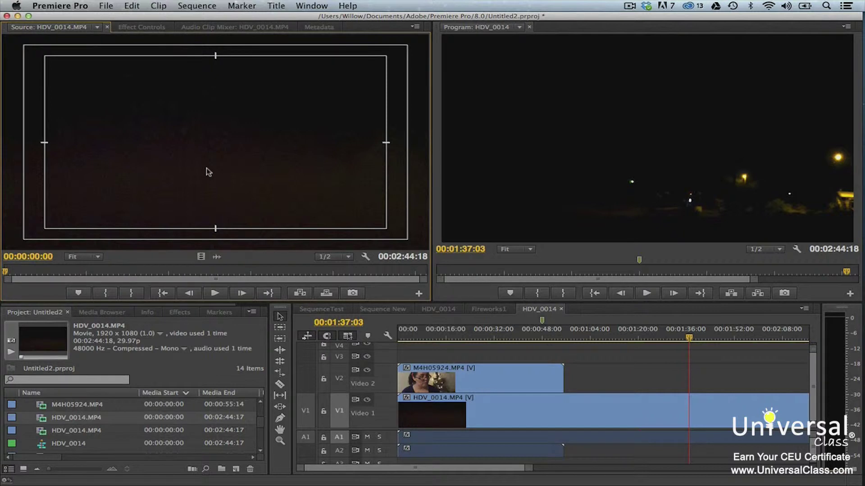
- Add the HDV_0014.MP4 source clip to track V3 at the sequence start, and patch source video V1 to track V2
drag(208, 172, 408, 364)
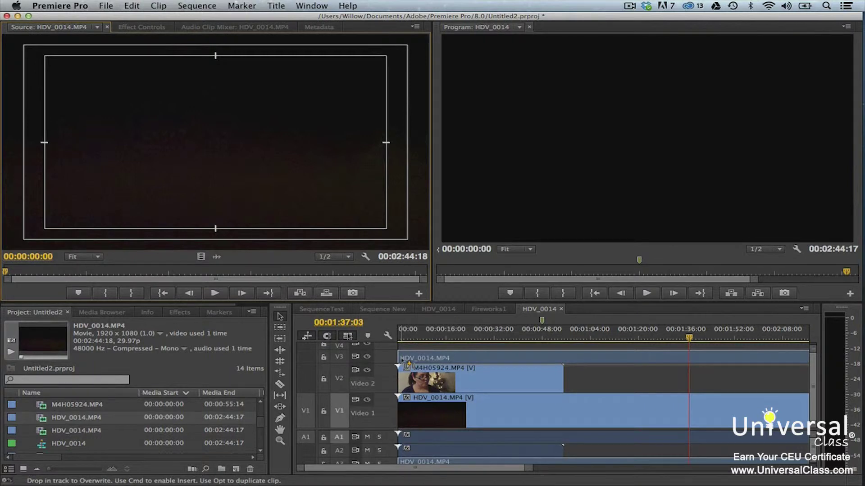
drag(408, 363, 407, 364)
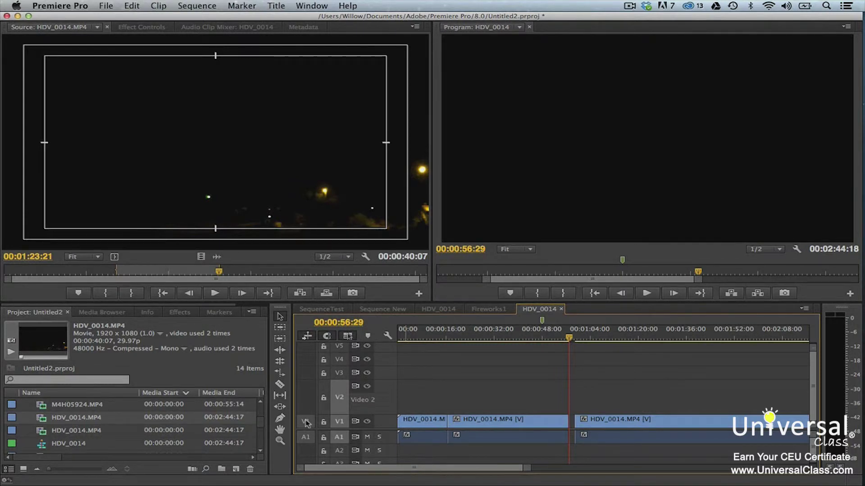
drag(305, 422, 307, 401)
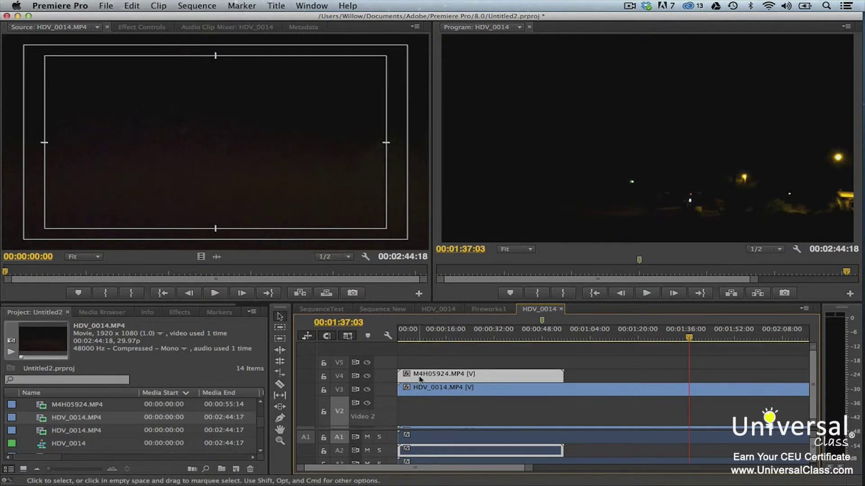
- Mark the sequence's Out point at 00:00:56:28, just before the second clip on V1
drag(435, 336, 450, 334)
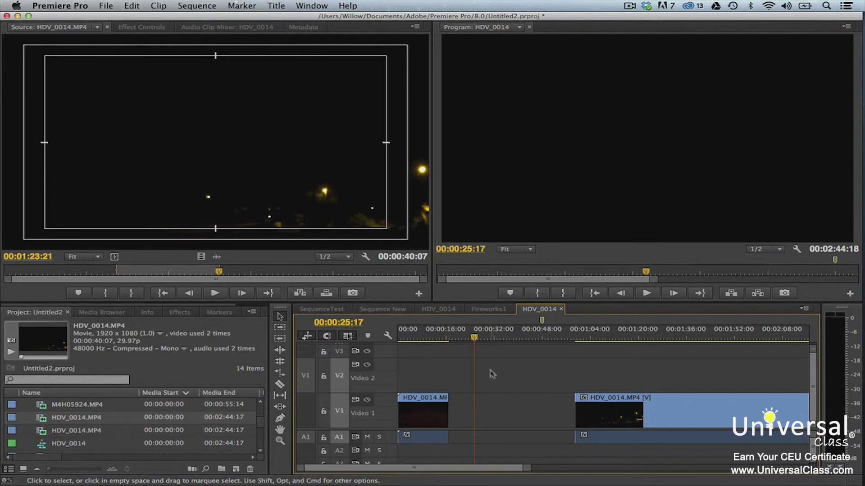
drag(474, 338, 568, 344)
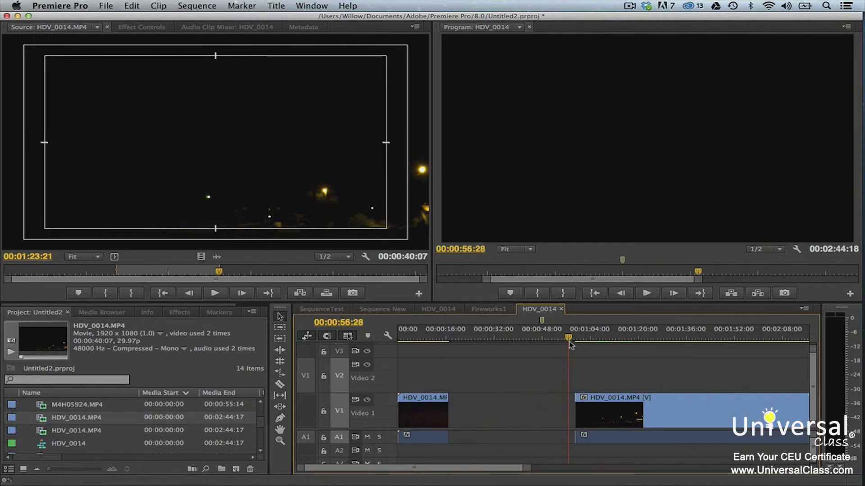
click(571, 296)
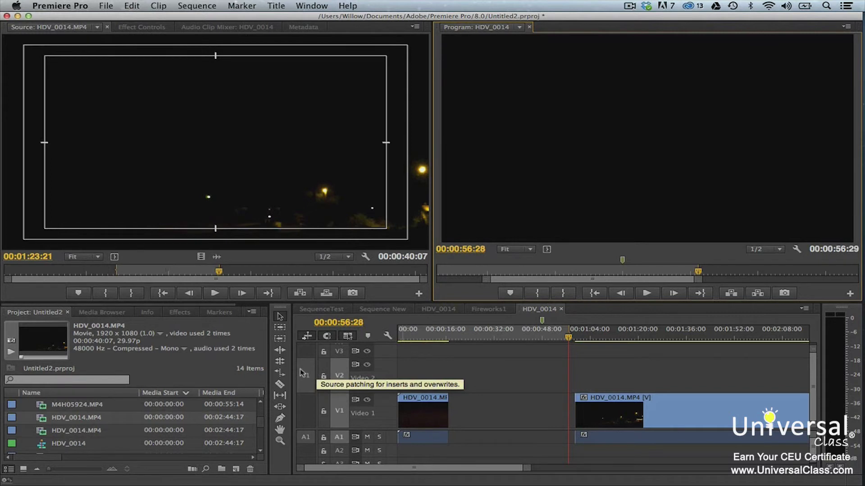
- With the source video patched to track V1, overwrite the gap with the HDV_0014.MP4 source clip and delete that clip again
drag(301, 372, 305, 402)
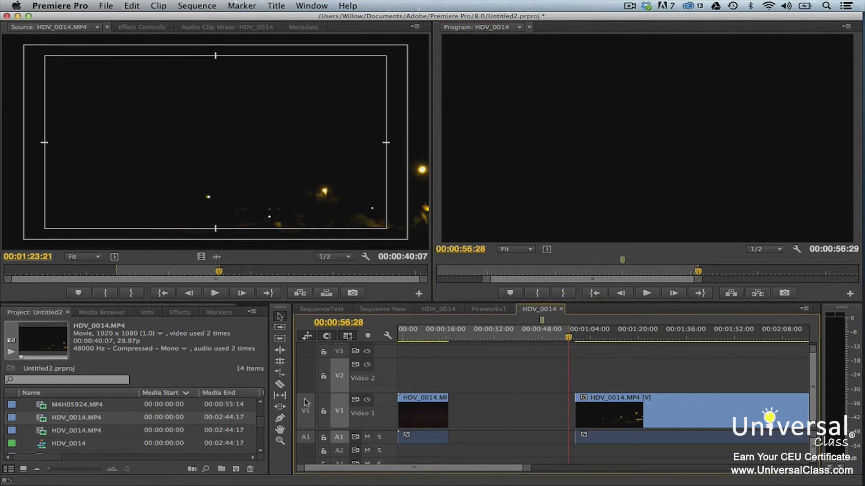
click(326, 293)
click(541, 411)
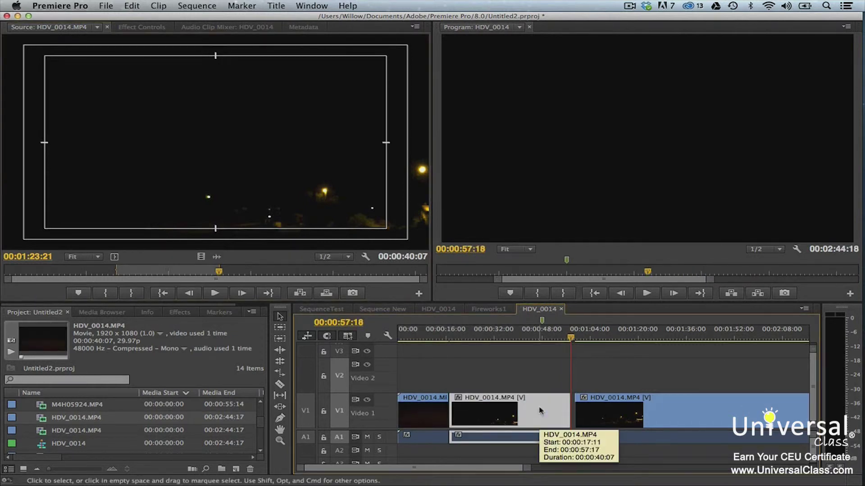
key(Delete)
- Mark the gap between the two V1 clips with an Out point at 00:00:58:28 and an In point at 00:00:17:05
drag(571, 337, 576, 341)
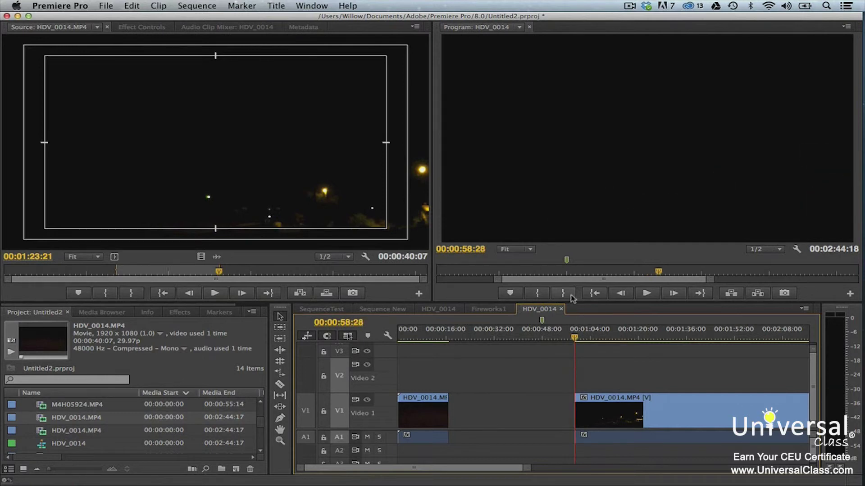
click(571, 298)
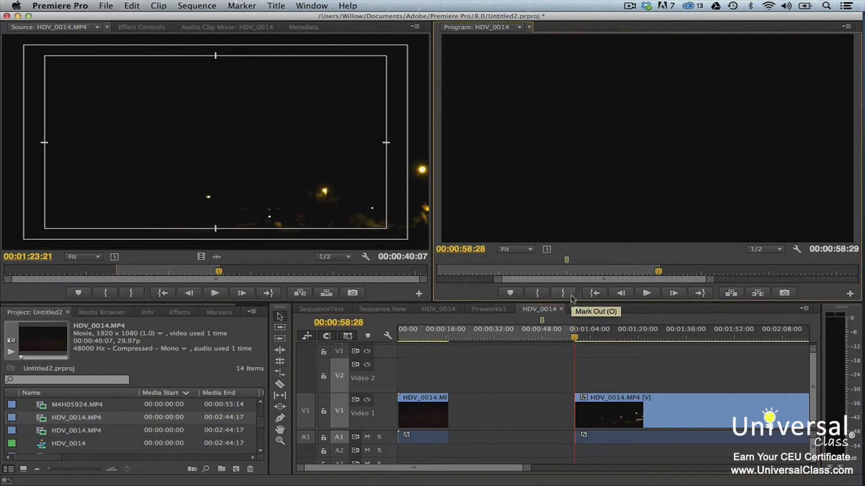
drag(519, 342, 450, 340)
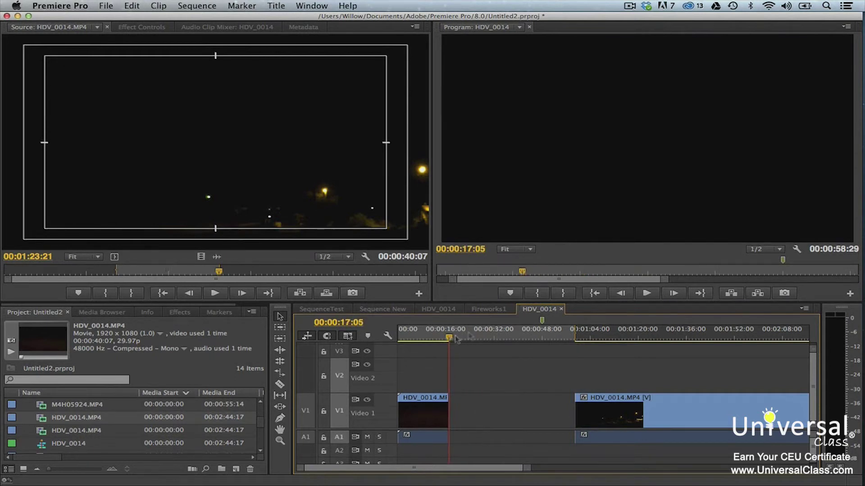
click(534, 291)
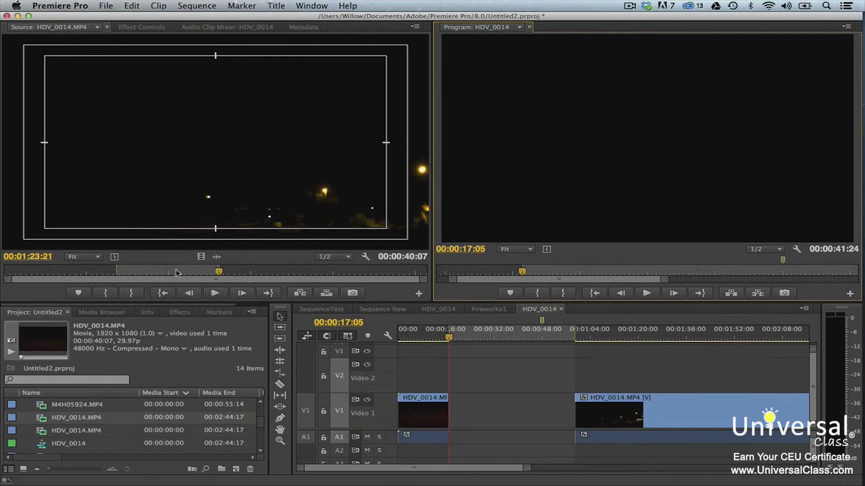
- Overwrite the marked gap on V1 with the HDV_0014.MP4 source clip, using Change Clip Speed (Fit to Fill)
click(325, 294)
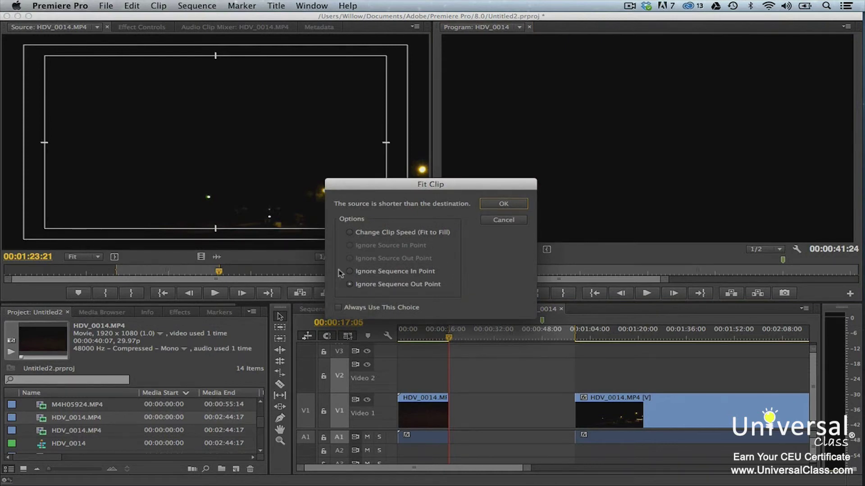
click(349, 233)
click(487, 204)
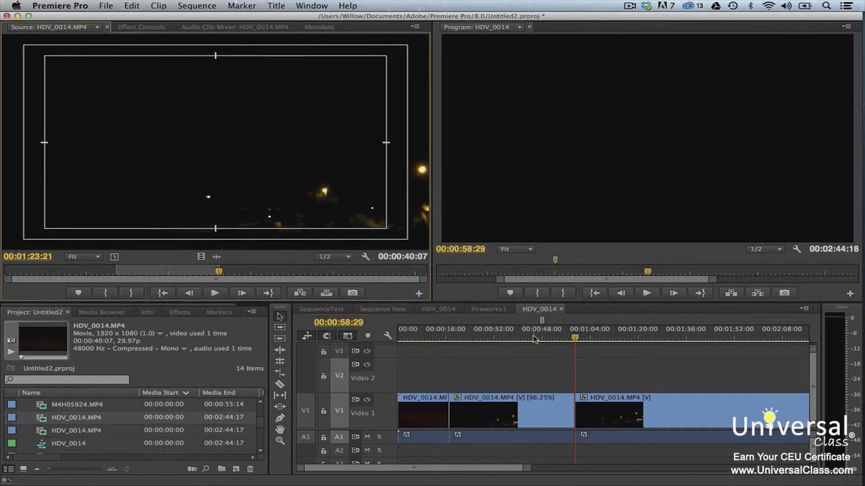
- Open the Program monitor's list of display options
click(574, 160)
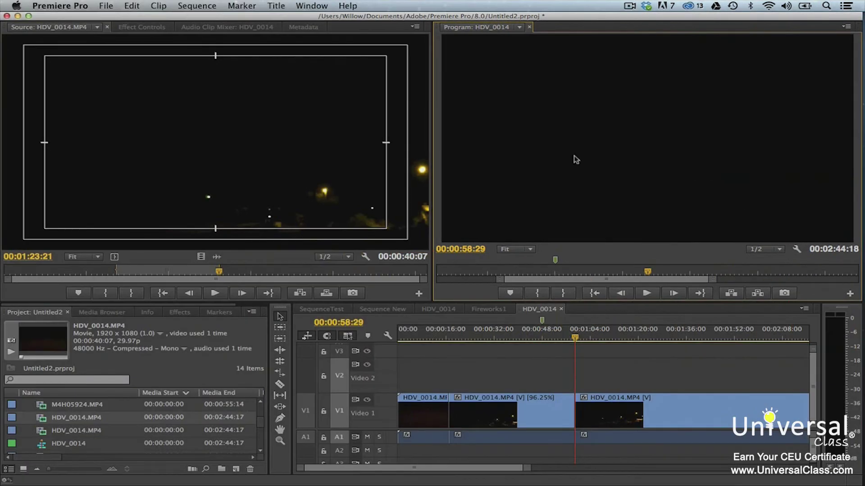
click(847, 27)
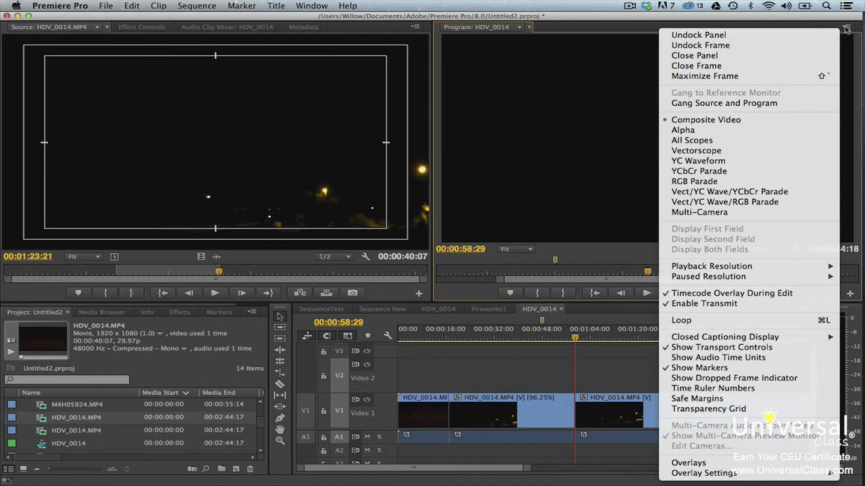